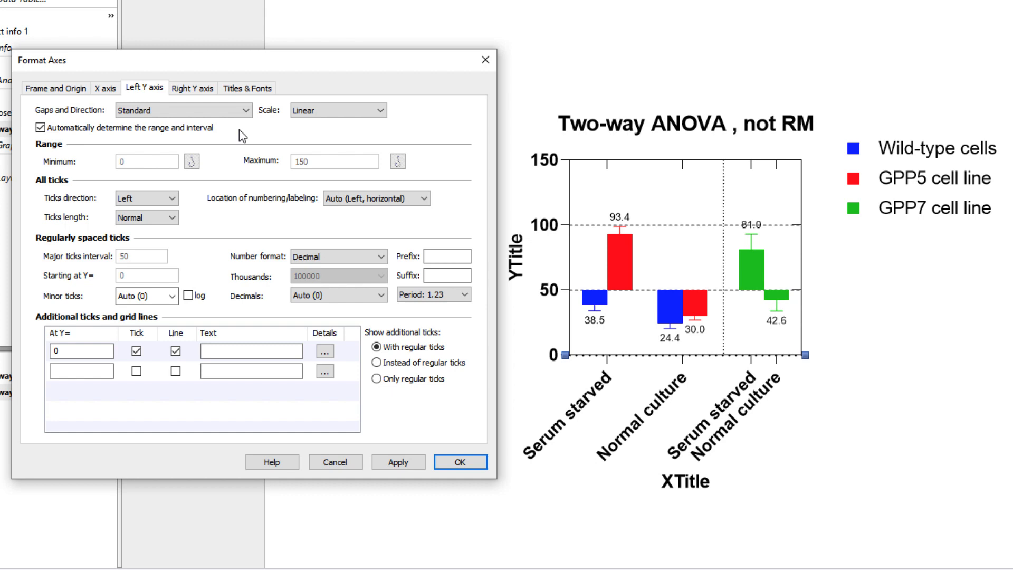
Step: Try a Log 10 scale on the left Y axis and apply it to the graph
{"action": "left_click", "coordinate": [381, 110]}
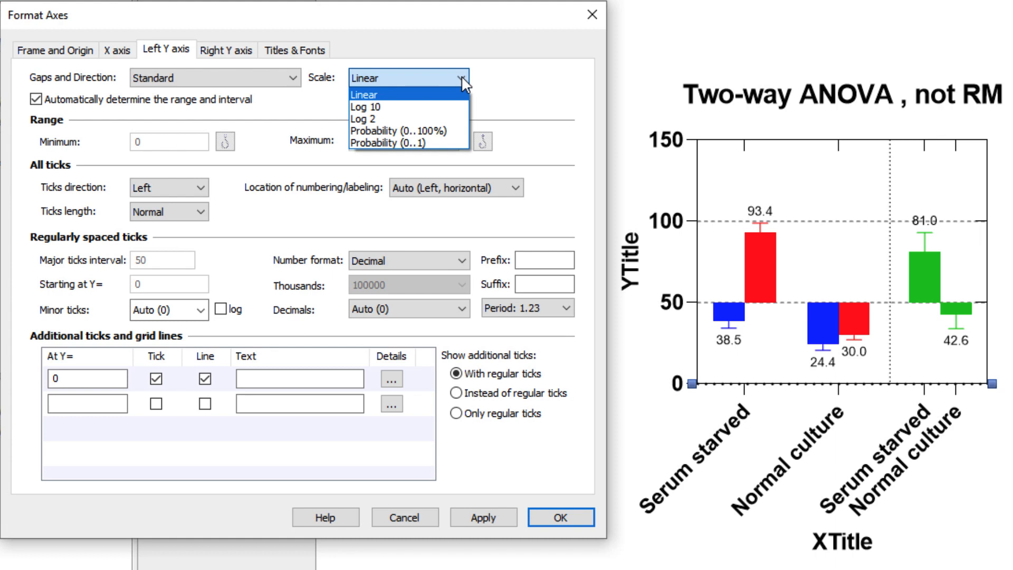
{"action": "left_click", "coordinate": [454, 106]}
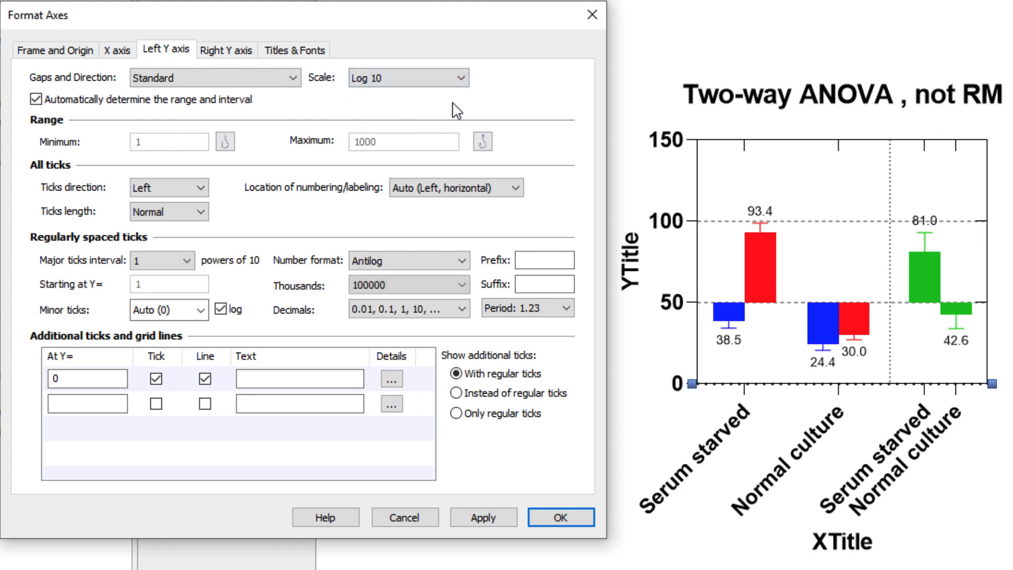
{"action": "left_click", "coordinate": [459, 518]}
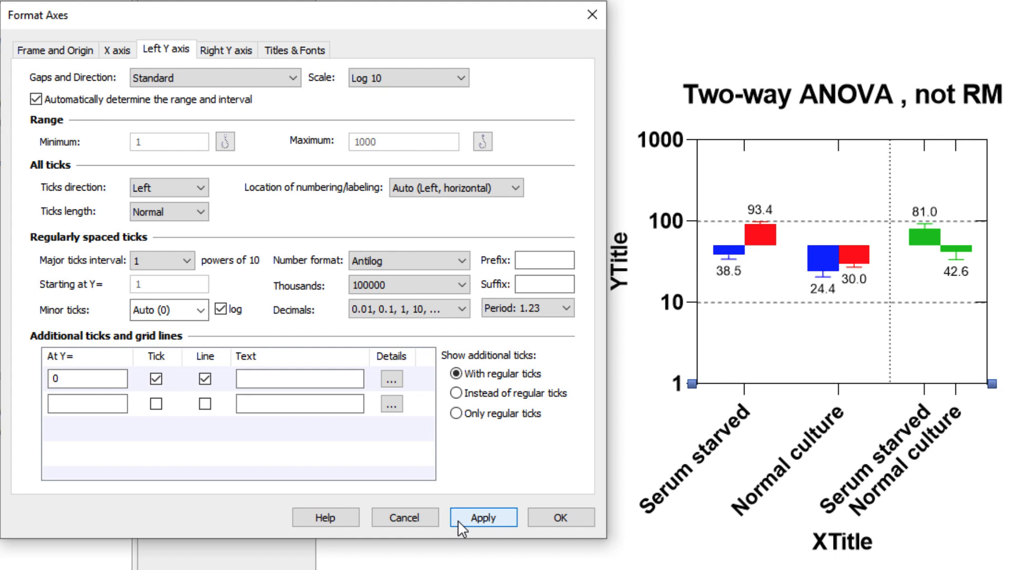
Step: Return the left Y axis scale to Linear and apply it to the graph
{"action": "left_click", "coordinate": [457, 79]}
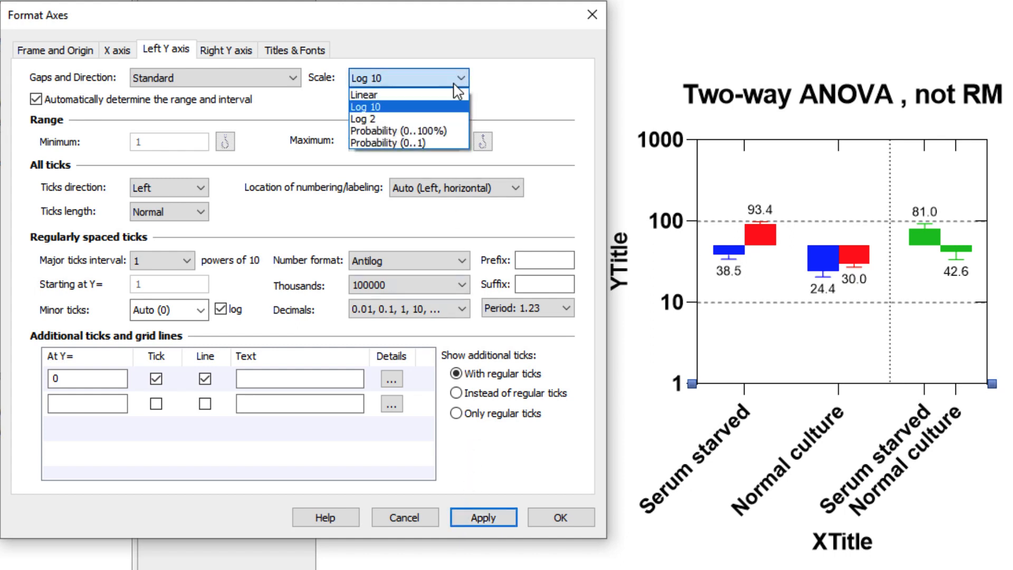
{"action": "left_click", "coordinate": [455, 95]}
{"action": "left_click", "coordinate": [492, 514]}
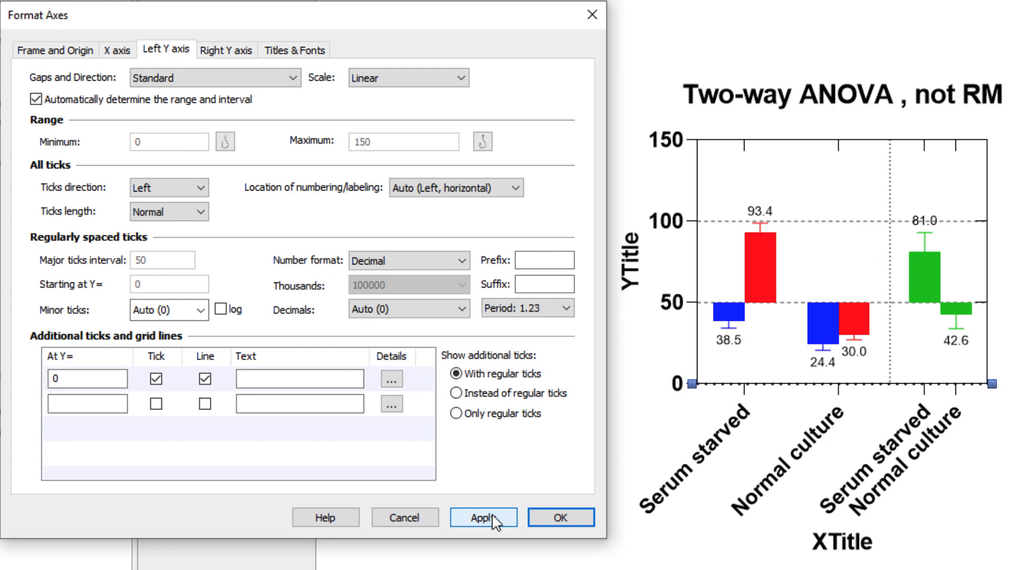
Step: Turn off the automatic range for the left Y axis, set the range from 10 to 110, and apply it
{"action": "left_click", "coordinate": [36, 99]}
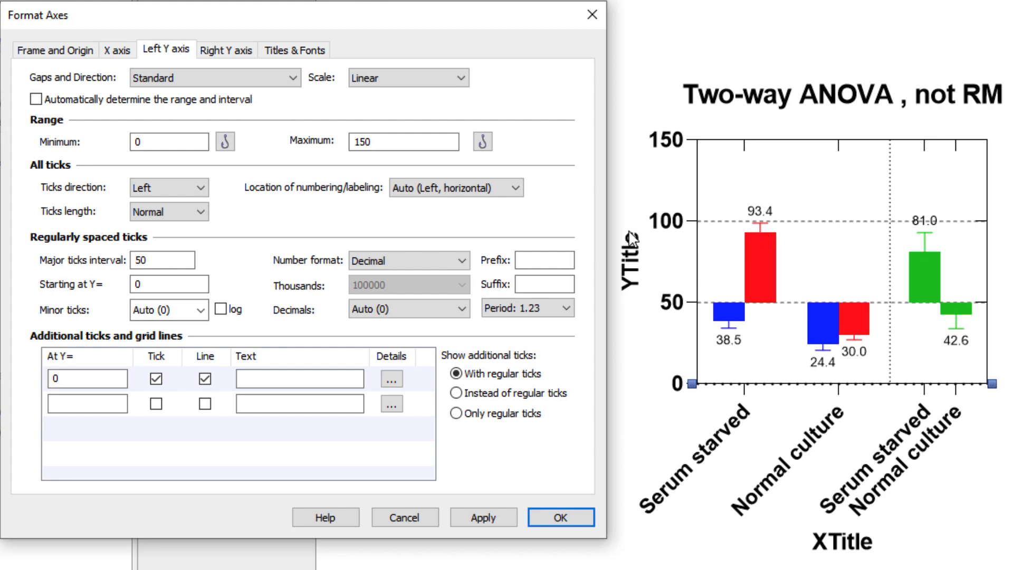
{"action": "left_click_drag", "start_coordinate": [180, 141], "coordinate": [136, 142]}
{"action": "type", "text": "10"}
{"action": "left_click_drag", "start_coordinate": [372, 142], "coordinate": [350, 146]}
{"action": "type", "text": "11"}
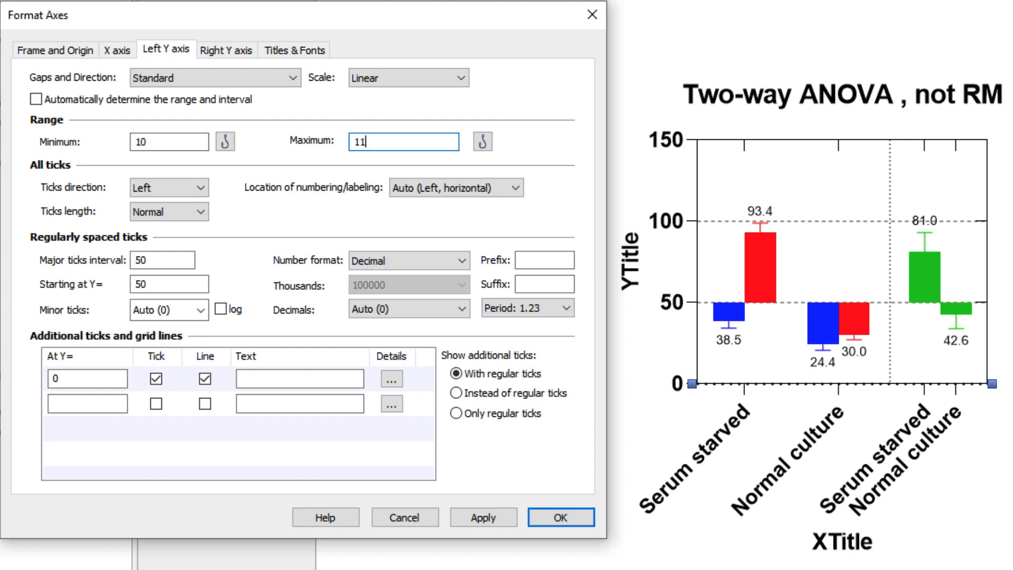
{"action": "type", "text": "0"}
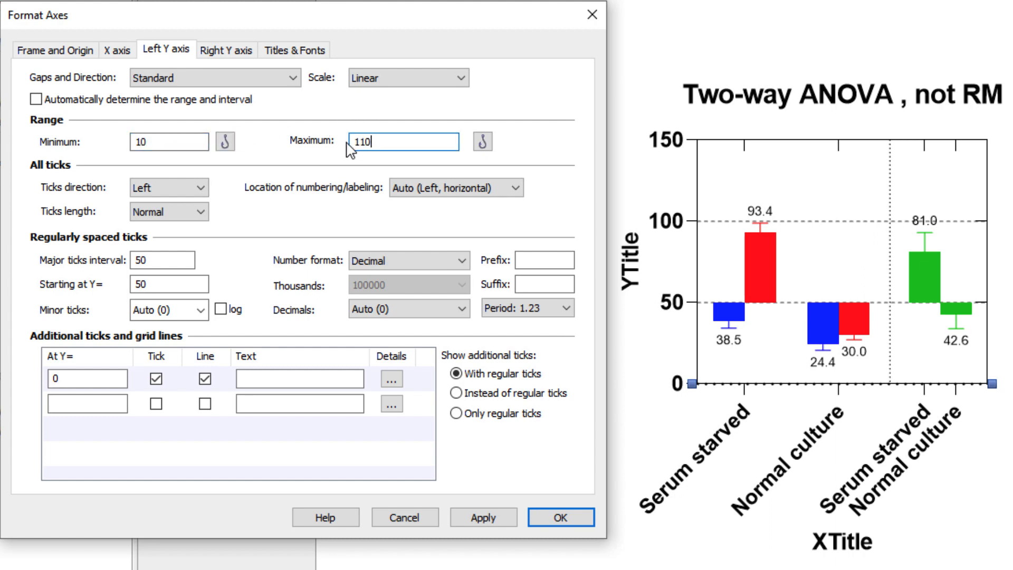
{"action": "left_click", "coordinate": [514, 517]}
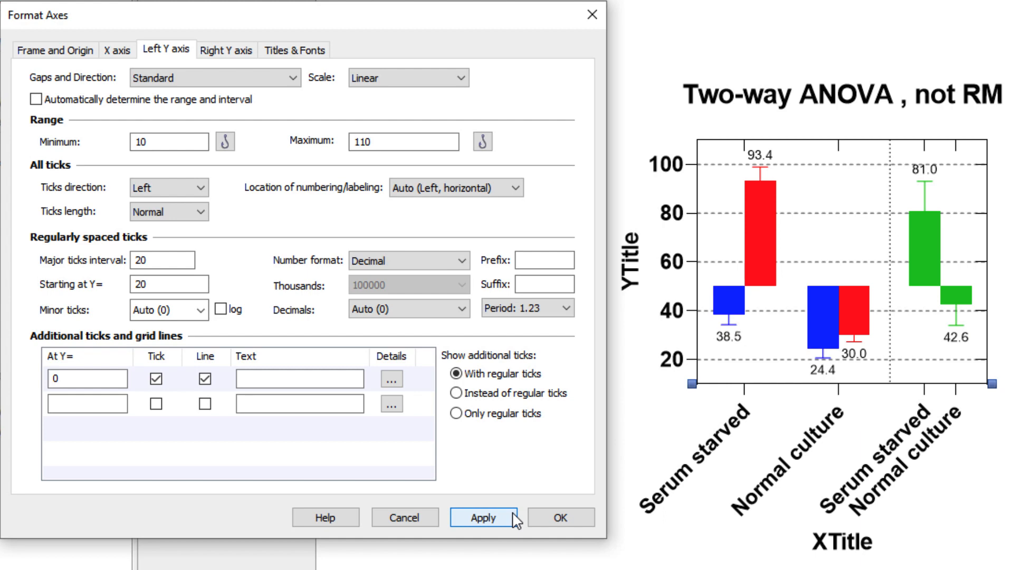
{"action": "left_click", "coordinate": [202, 189]}
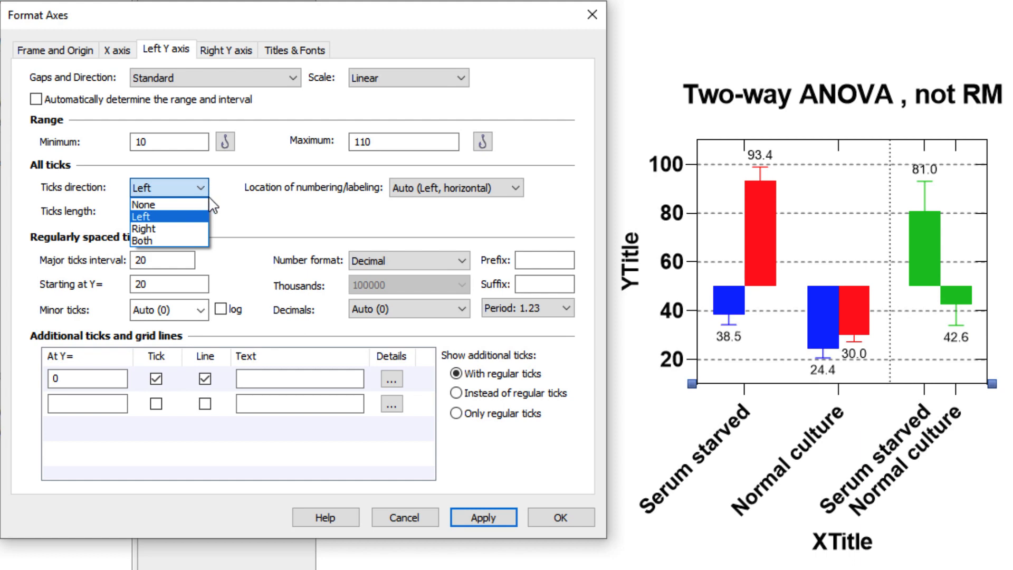
{"action": "left_click", "coordinate": [242, 210]}
{"action": "left_click", "coordinate": [202, 213]}
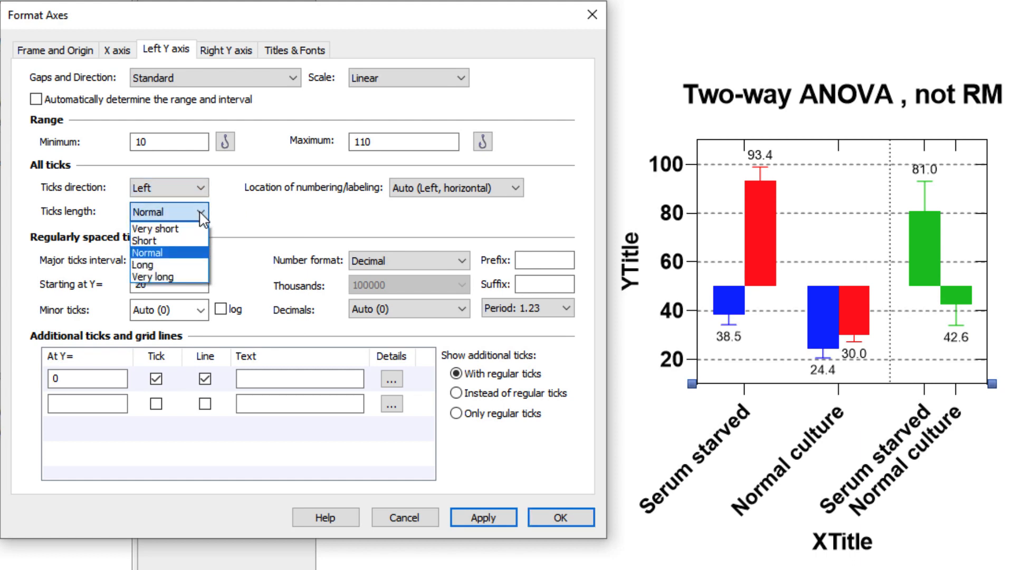
{"action": "left_click", "coordinate": [264, 221]}
{"action": "left_click", "coordinate": [513, 189]}
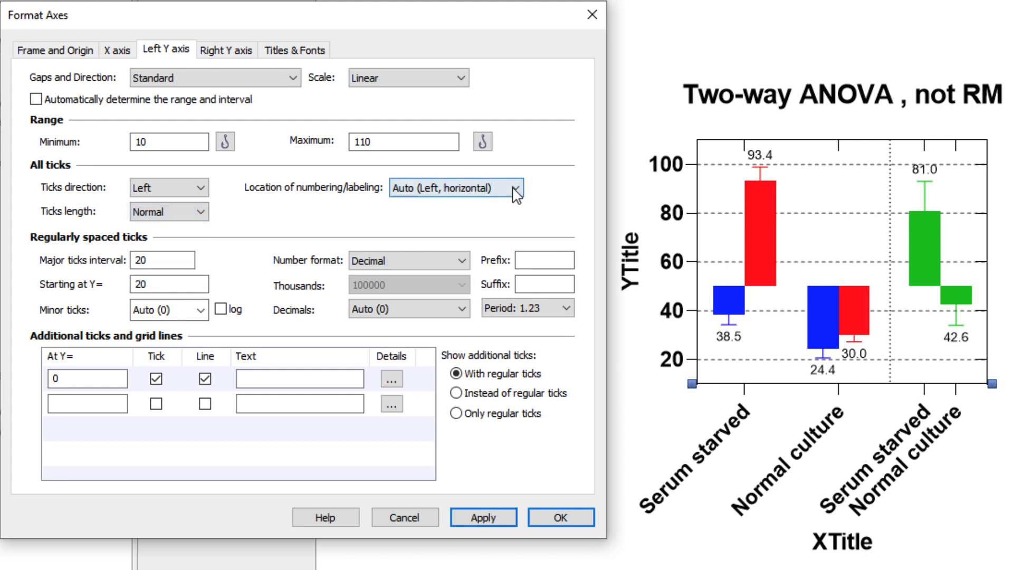
{"action": "left_click", "coordinate": [518, 189]}
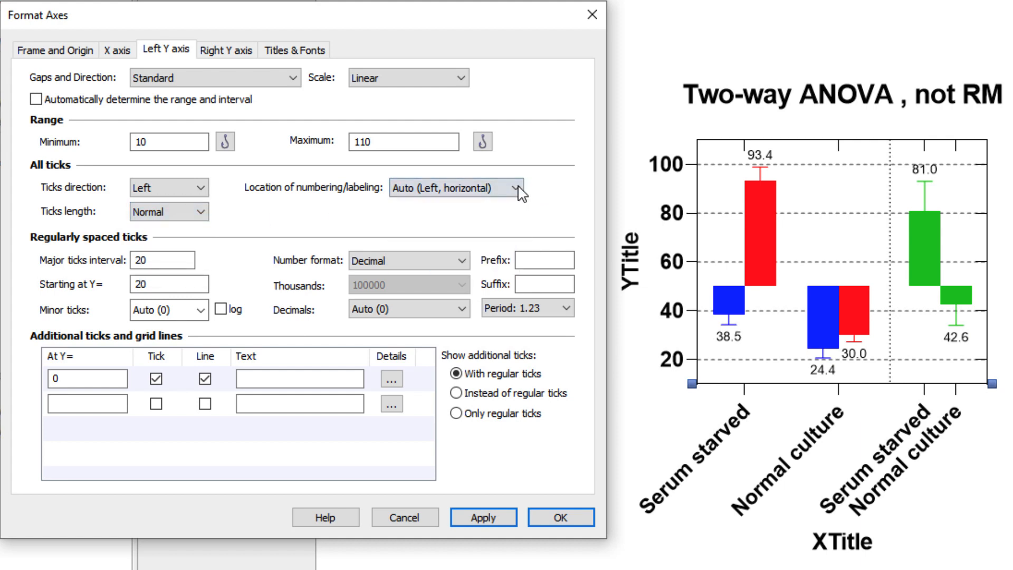
Step: Set the left Y axis ticks direction to Right and the ticks length to Short
{"action": "left_click", "coordinate": [203, 188]}
{"action": "left_click", "coordinate": [199, 227]}
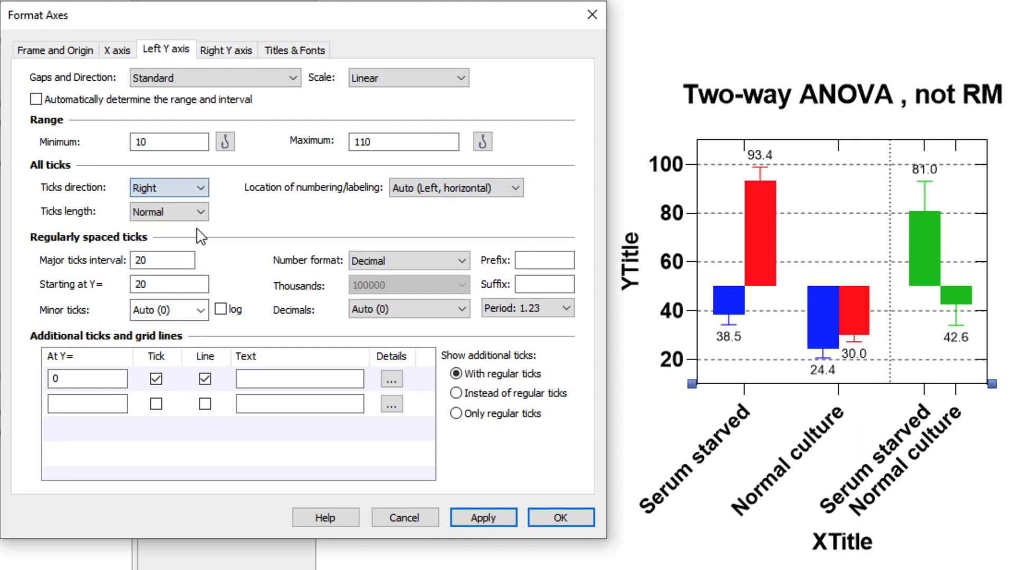
{"action": "left_click", "coordinate": [202, 213]}
{"action": "left_click", "coordinate": [203, 231]}
Step: Set the location of the left Y axis numbering to "Left, vertical" and apply the tick settings
{"action": "left_click", "coordinate": [515, 188]}
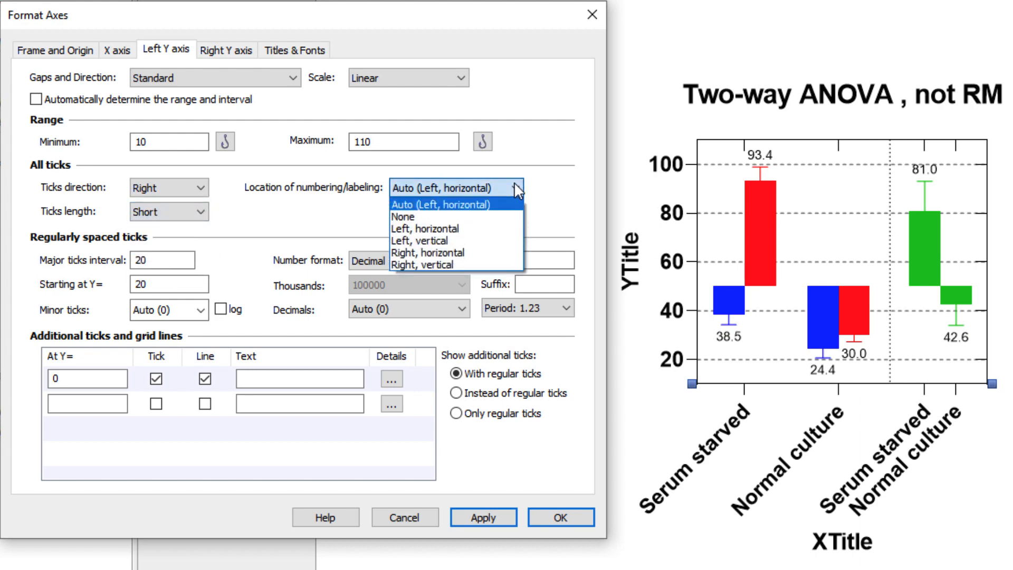
{"action": "left_click", "coordinate": [508, 241]}
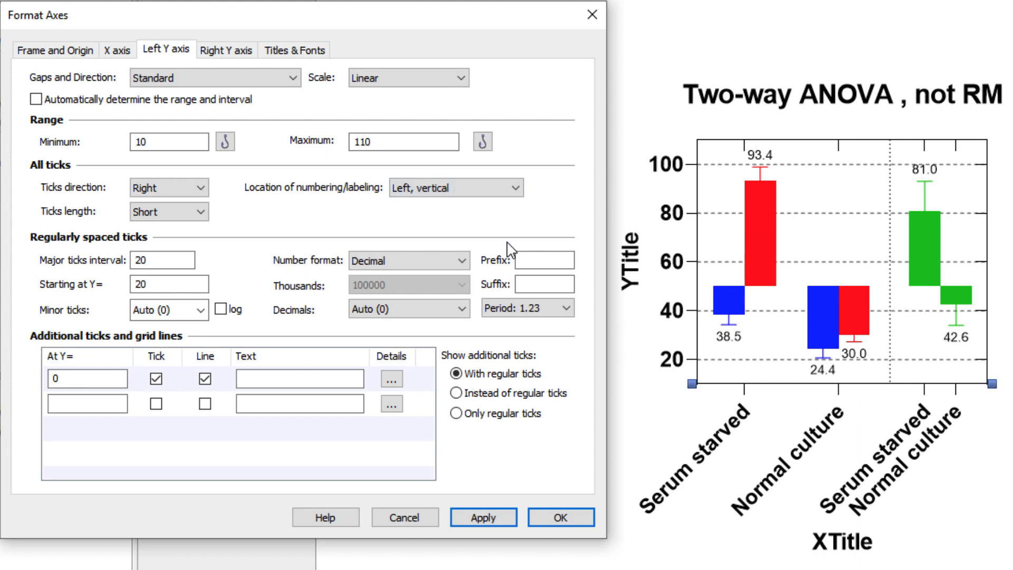
{"action": "left_click", "coordinate": [466, 520]}
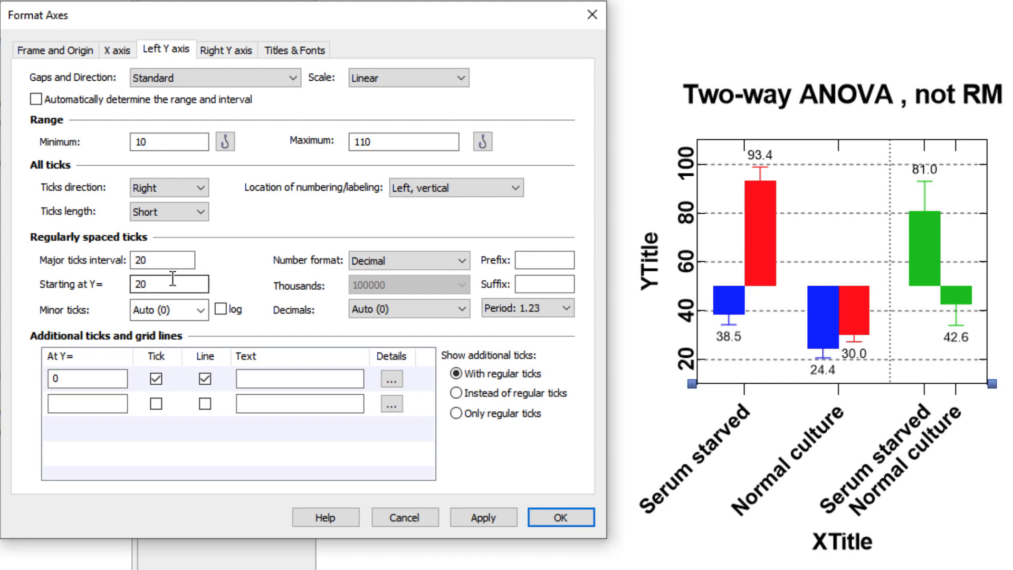
Step: Try starting the regularly spaced Y axis ticks at Y = 10 and apply the change
{"action": "double_click", "coordinate": [138, 284]}
{"action": "type", "text": "10"}
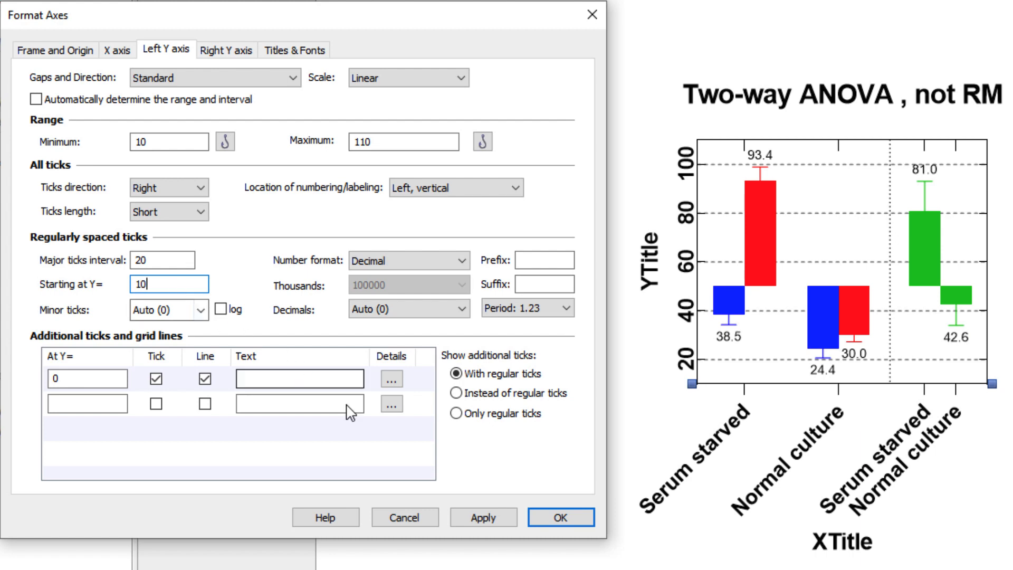
{"action": "left_click", "coordinate": [479, 517]}
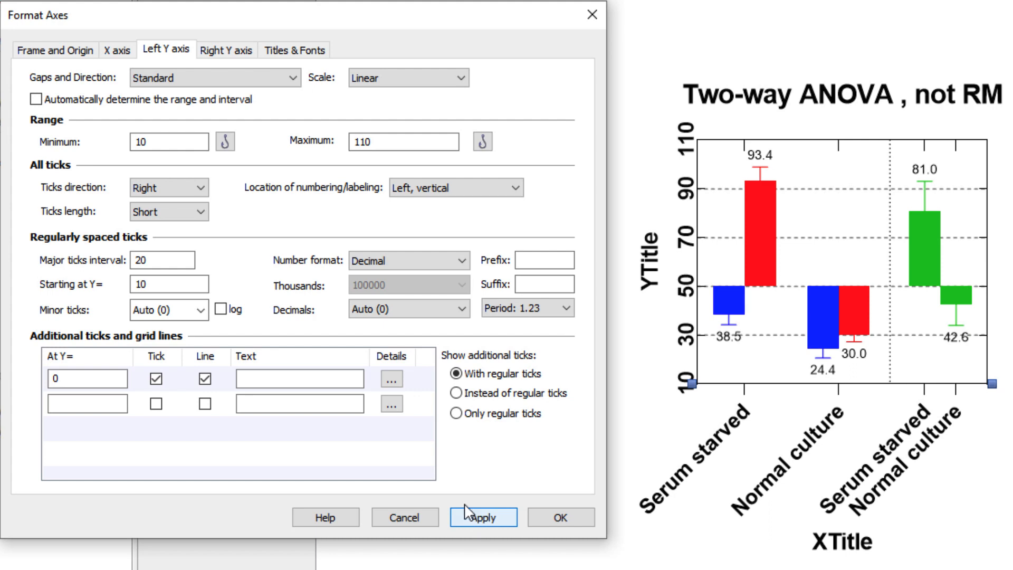
Step: Set the starting value of the regularly spaced Y axis ticks back to 20 and apply it
{"action": "double_click", "coordinate": [141, 285]}
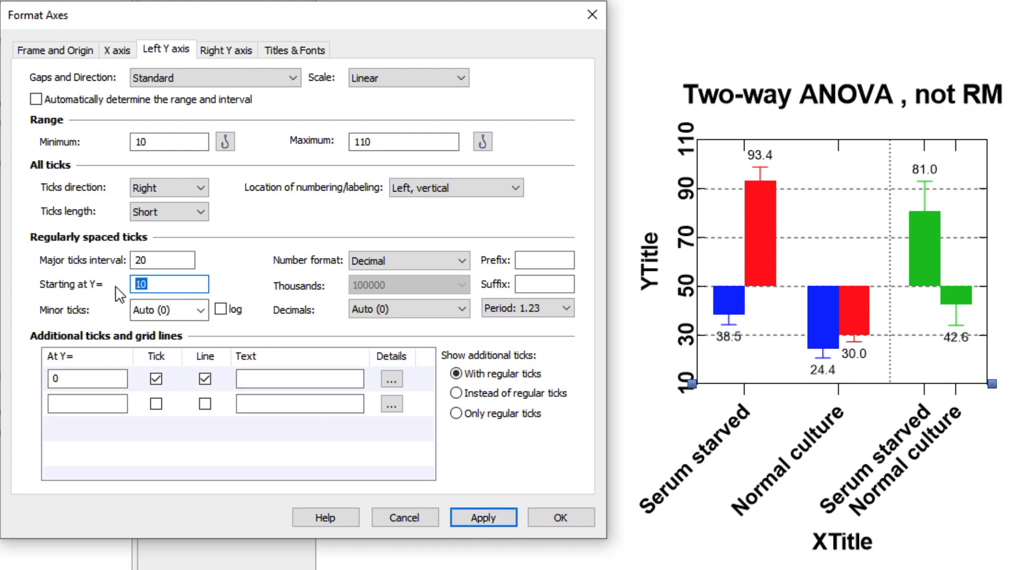
{"action": "type", "text": "20"}
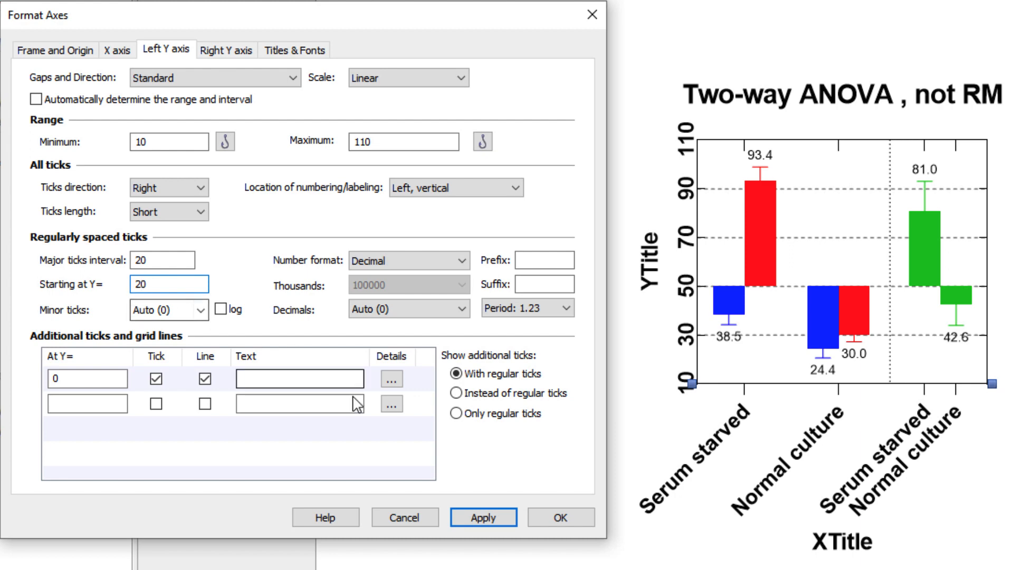
{"action": "left_click", "coordinate": [470, 517]}
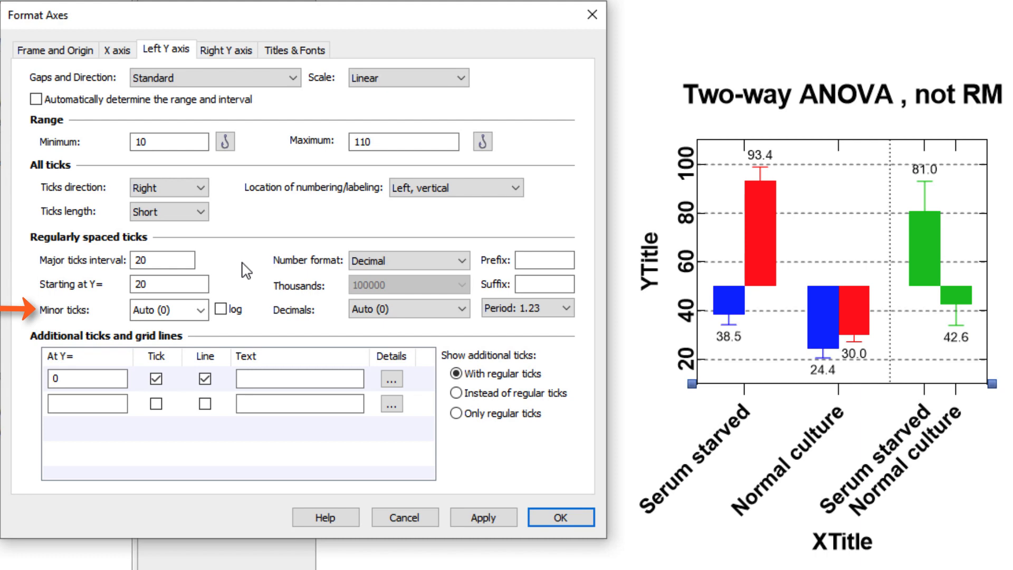
Step: Set the minor ticks option of the left Y axis to 4 and apply it
{"action": "left_click", "coordinate": [201, 310]}
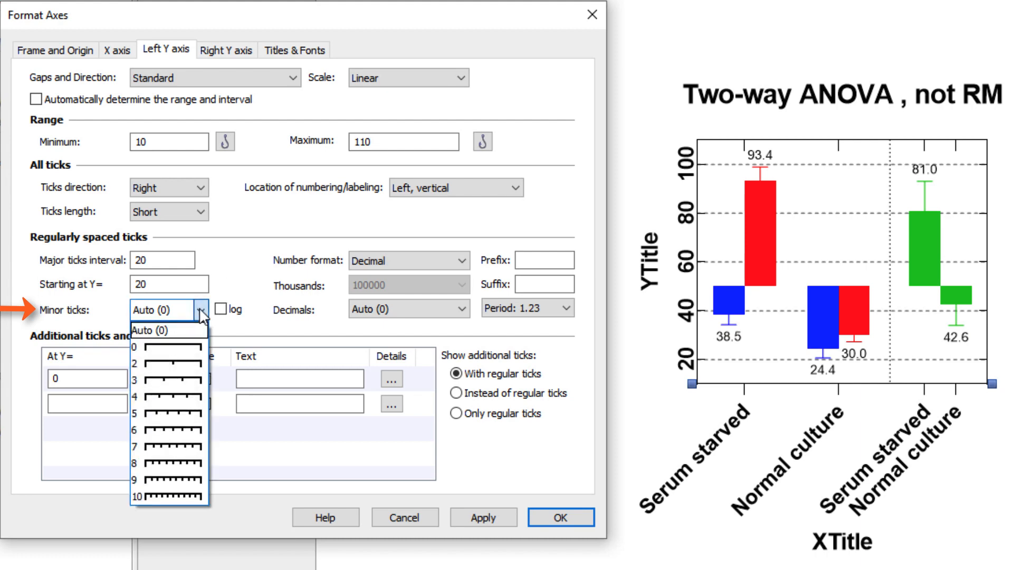
{"action": "left_click", "coordinate": [185, 396]}
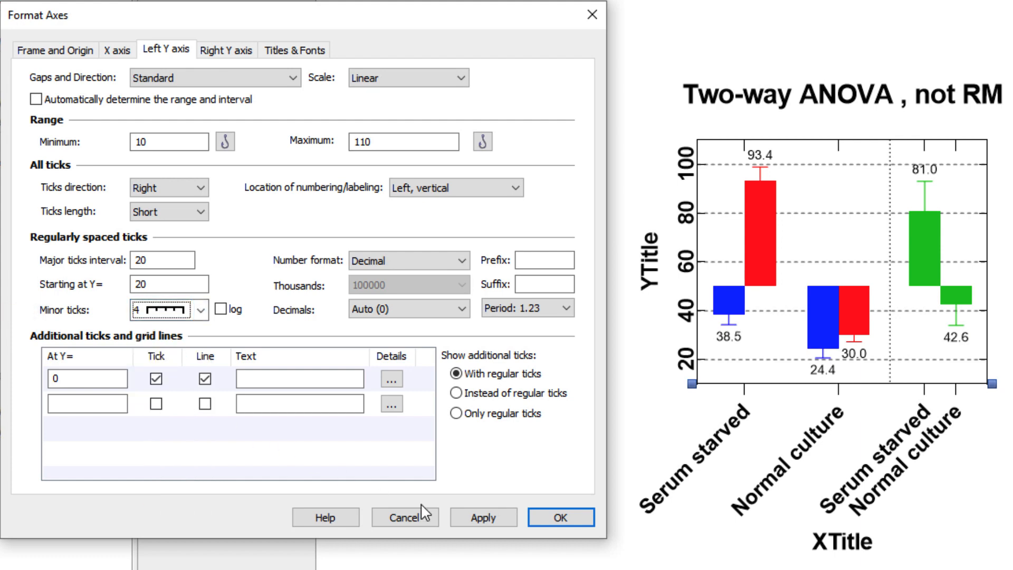
{"action": "left_click", "coordinate": [465, 520]}
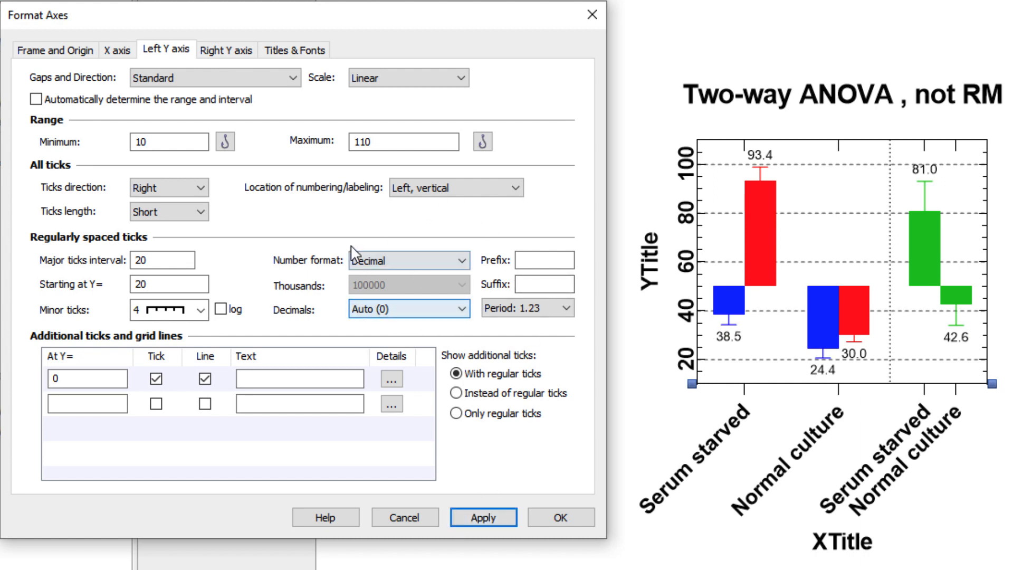
{"action": "left_click", "coordinate": [460, 259]}
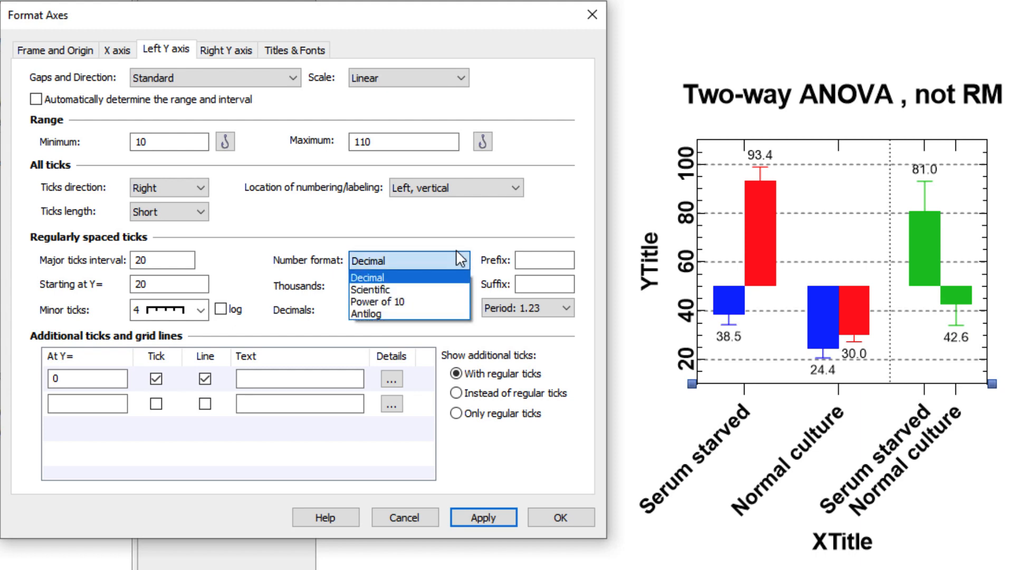
{"action": "left_click", "coordinate": [458, 259]}
{"action": "left_click", "coordinate": [459, 309]}
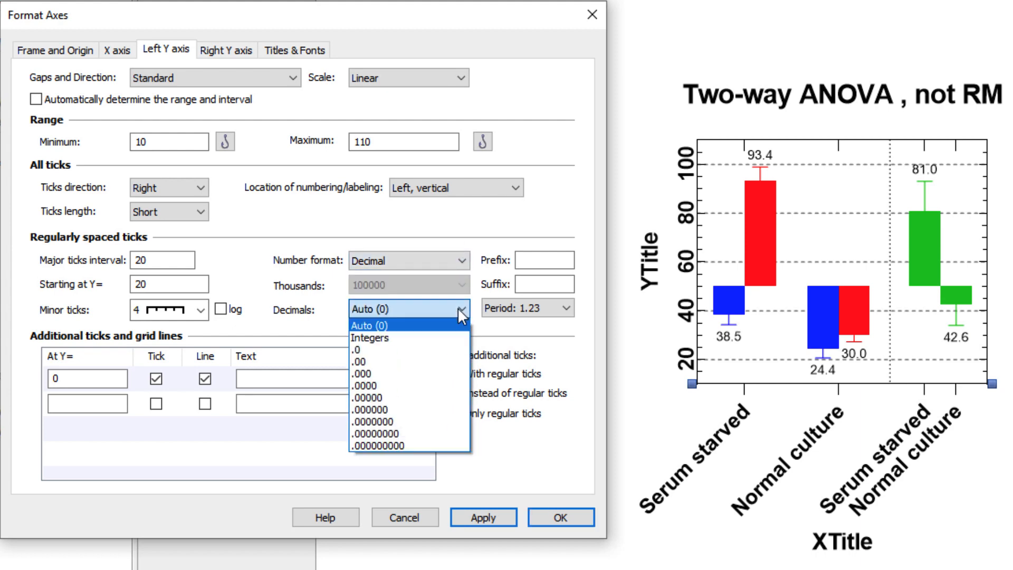
{"action": "left_click", "coordinate": [458, 308]}
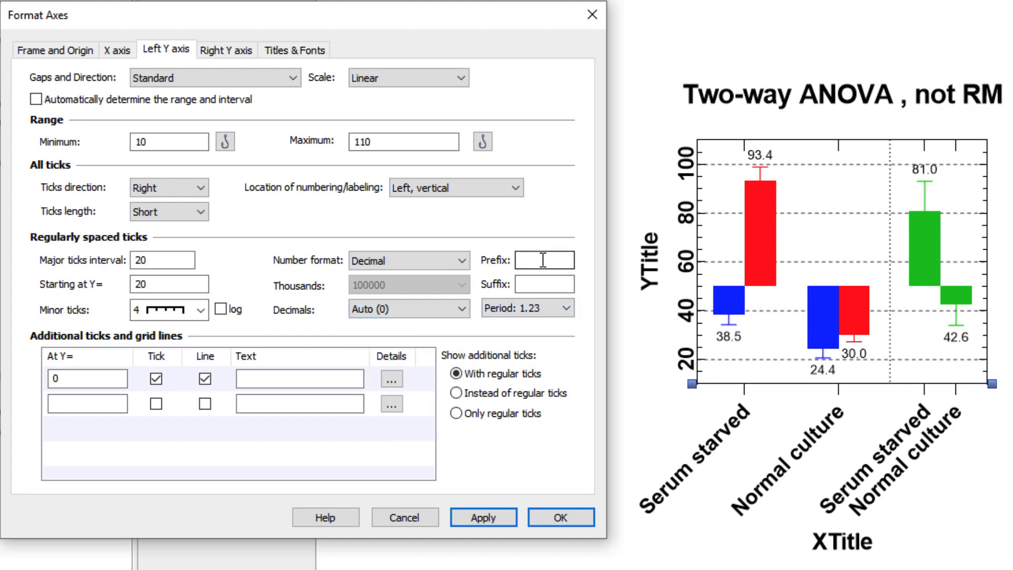
Step: Add the suffix % to the left Y axis numbers and apply it to the graph
{"action": "left_click", "coordinate": [541, 283]}
{"action": "type", "text": "%"}
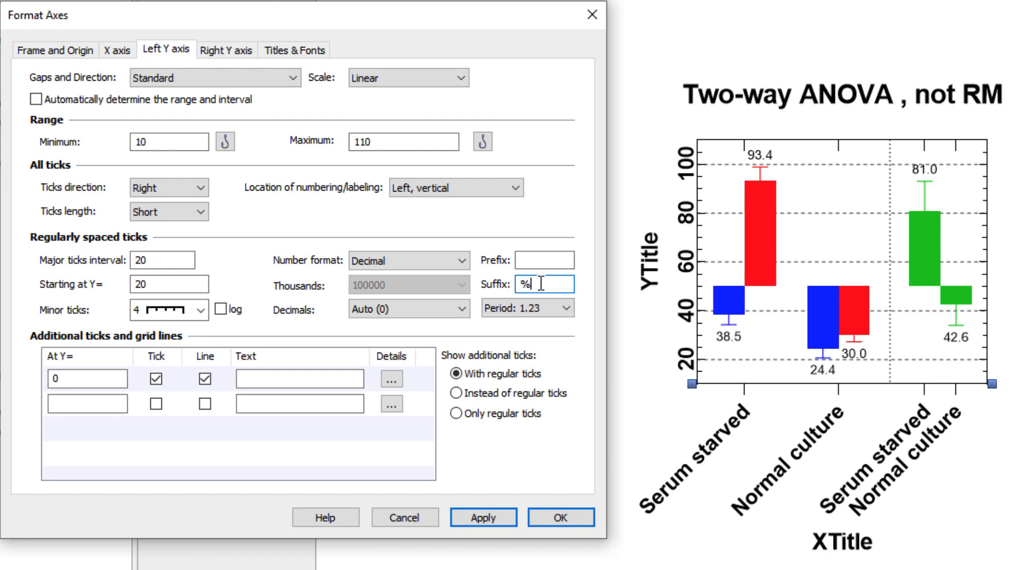
{"action": "left_click", "coordinate": [508, 522]}
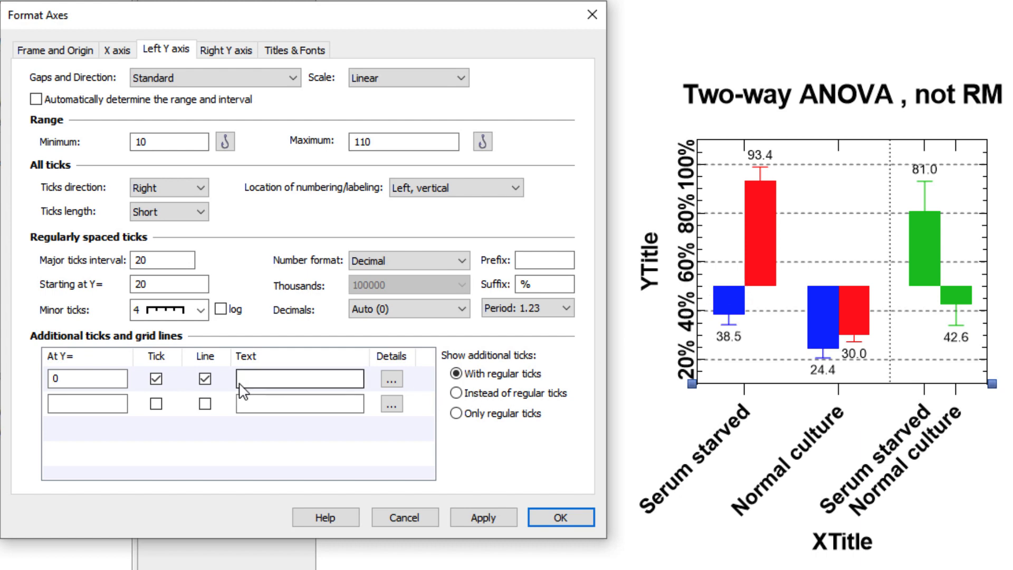
Step: Change the additional tick and grid line to Y = 50, label it "Baseline", and apply it
{"action": "double_click", "coordinate": [48, 379]}
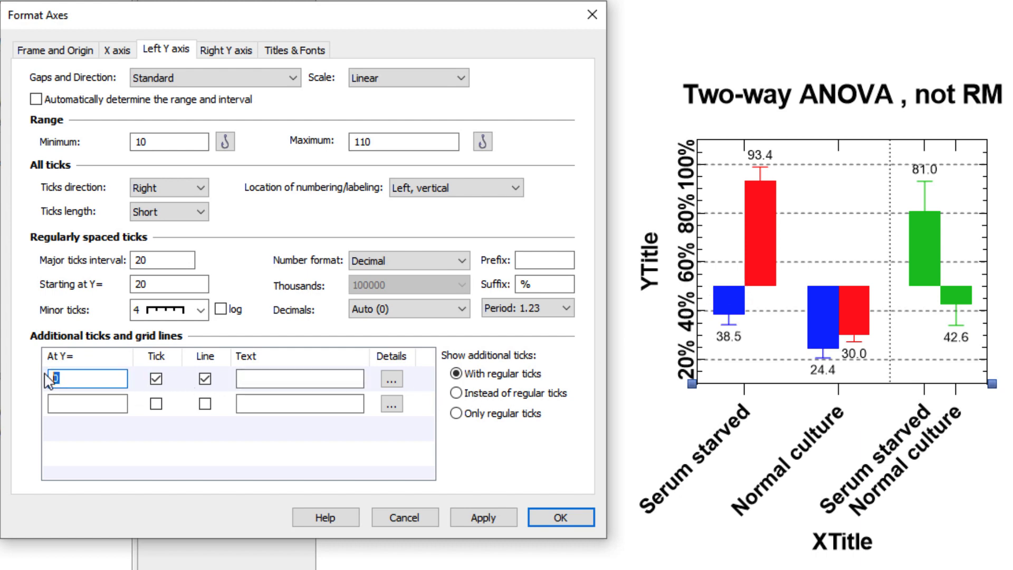
{"action": "type", "text": "50"}
{"action": "left_click", "coordinate": [259, 380]}
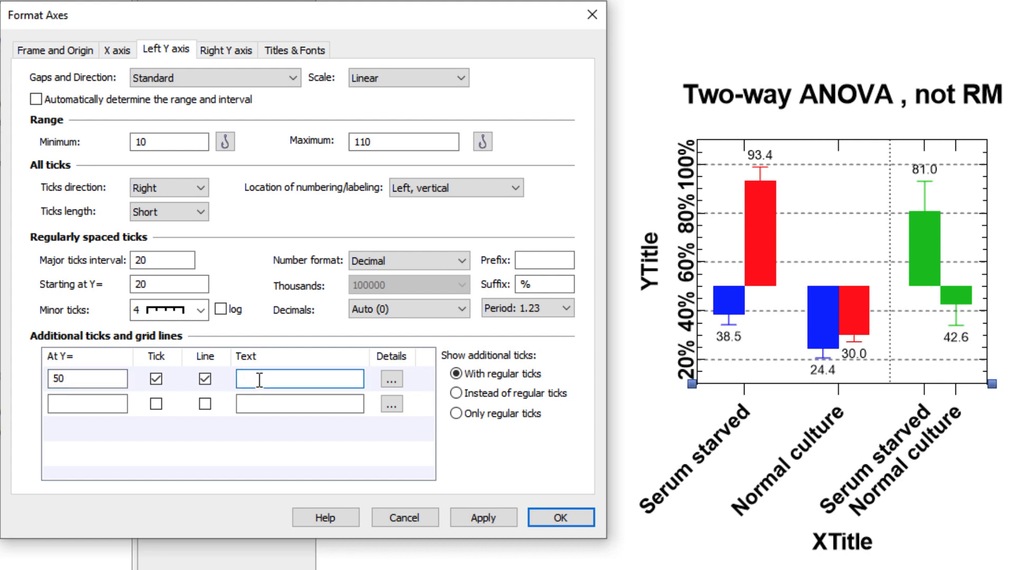
{"action": "type", "text": "Baseline"}
{"action": "left_click", "coordinate": [467, 518]}
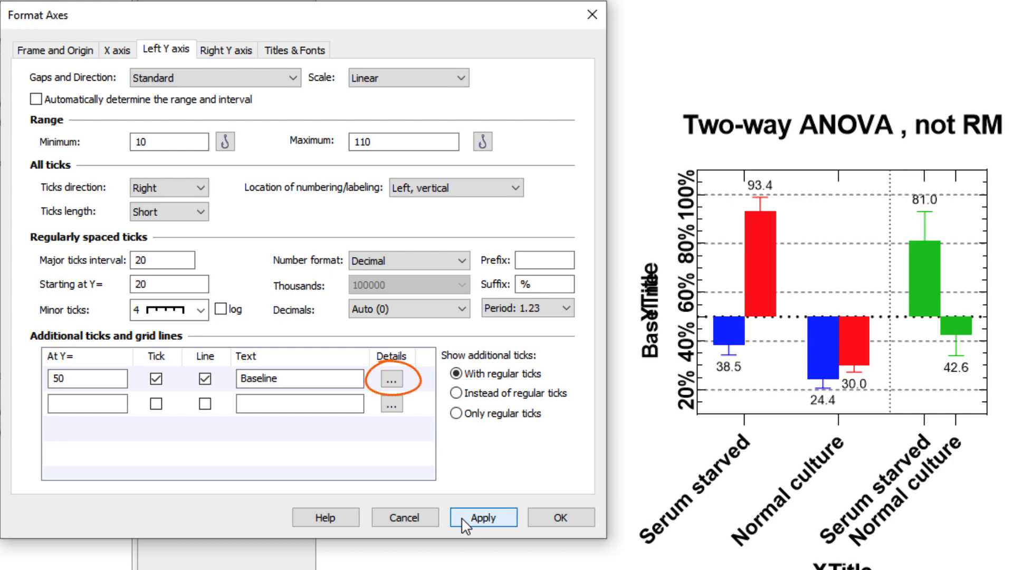
Step: Set the Baseline tick's label location to Left, horizontal and its grid line style to solid, and confirm the axis formatting
{"action": "left_click", "coordinate": [389, 379]}
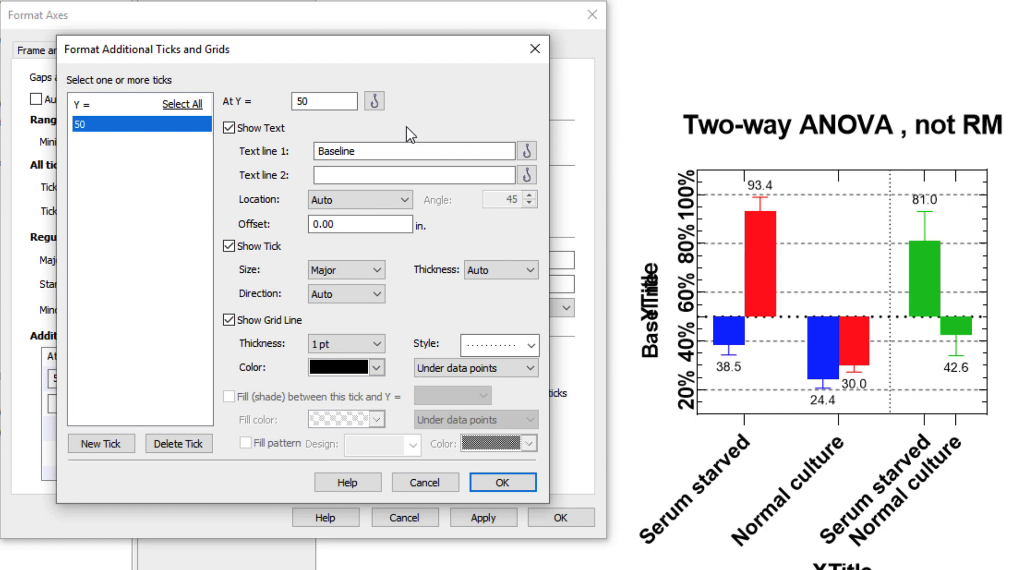
{"action": "left_click", "coordinate": [404, 200]}
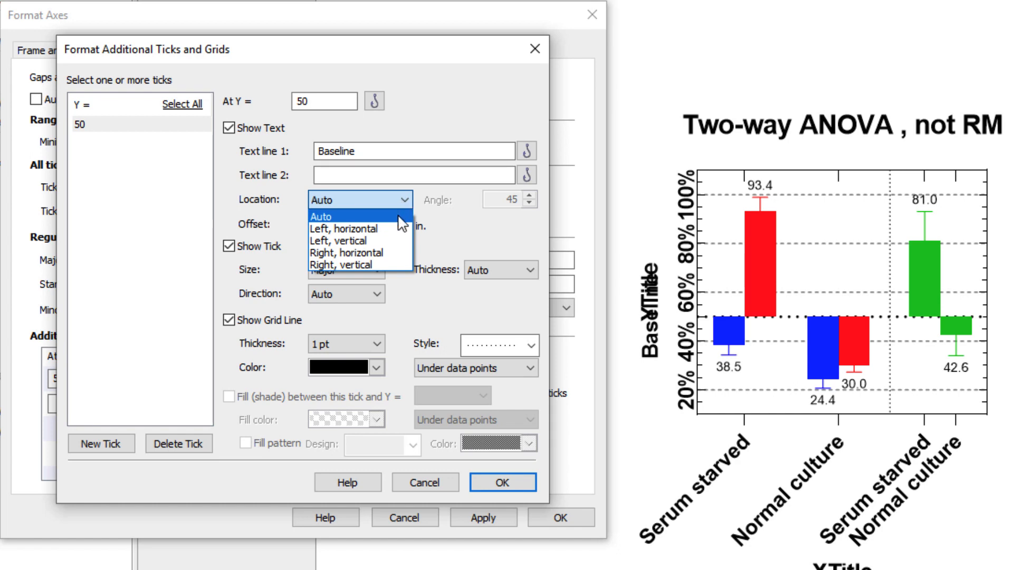
{"action": "left_click", "coordinate": [399, 228]}
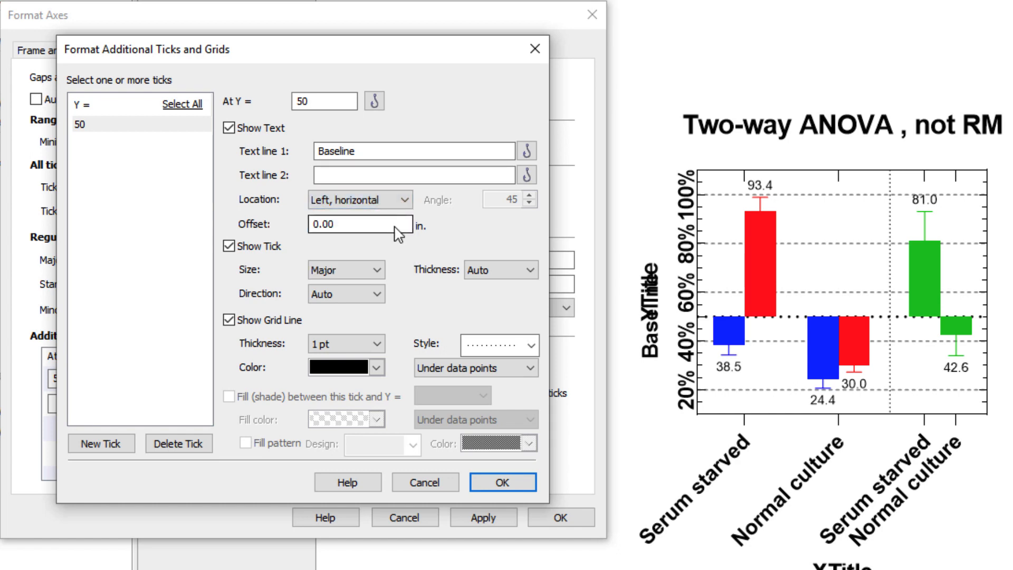
{"action": "left_click", "coordinate": [530, 346]}
{"action": "left_click", "coordinate": [534, 368]}
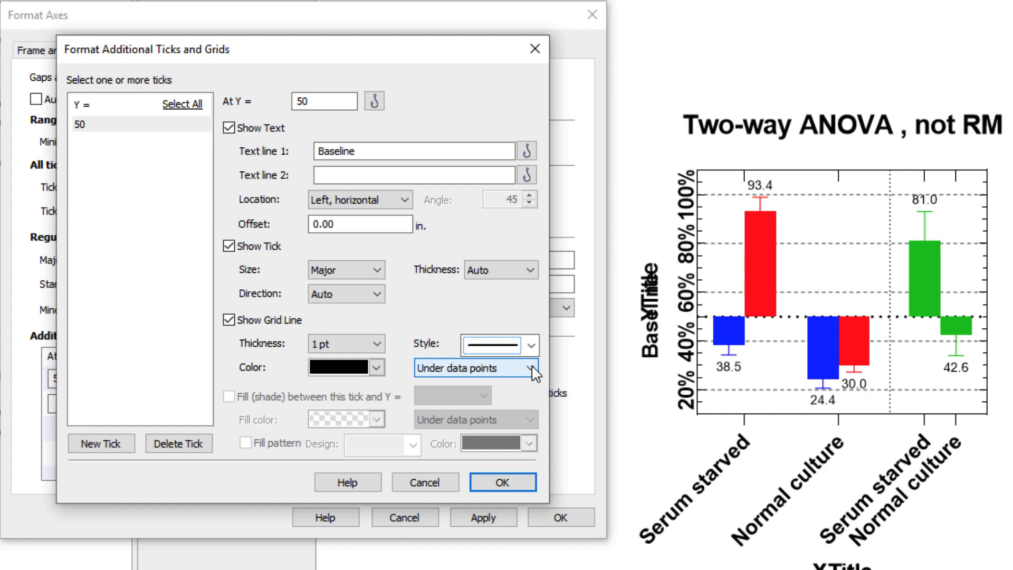
{"action": "left_click", "coordinate": [491, 485]}
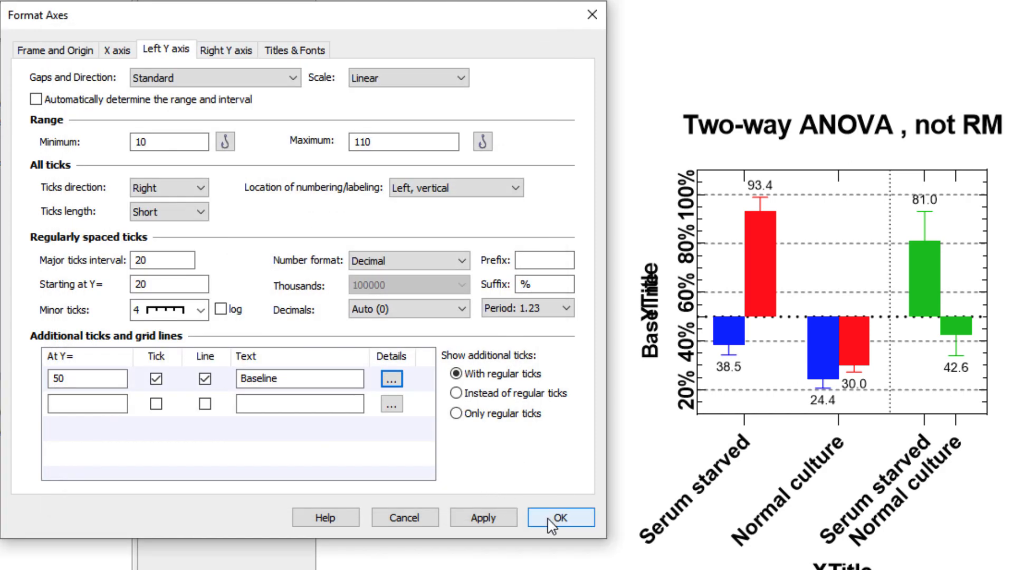
{"action": "left_click", "coordinate": [549, 520]}
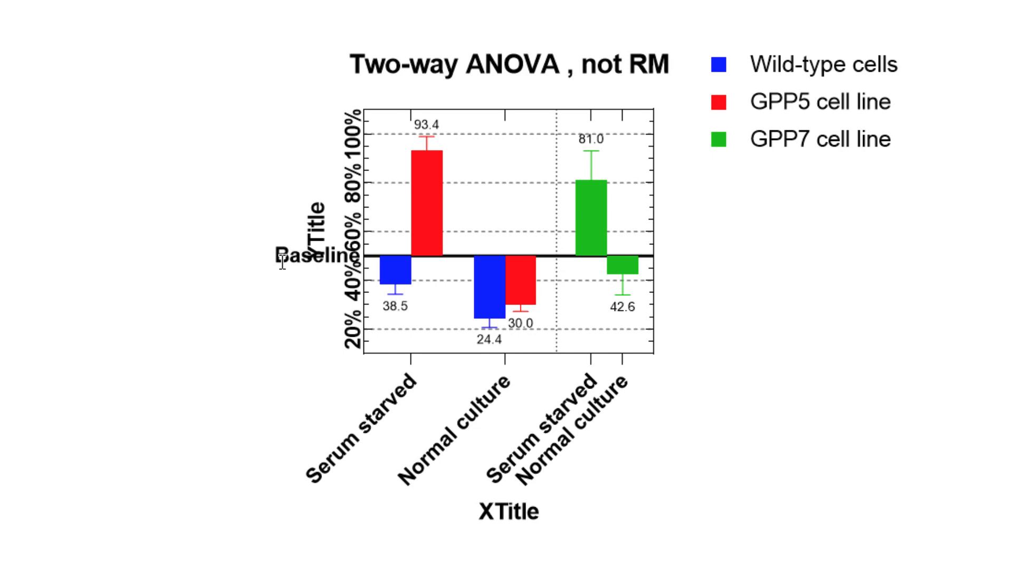
Step: Move the Baseline label to the right of the graph frame, level with the baseline grid line
{"action": "left_click_drag", "start_coordinate": [283, 261], "coordinate": [670, 270]}
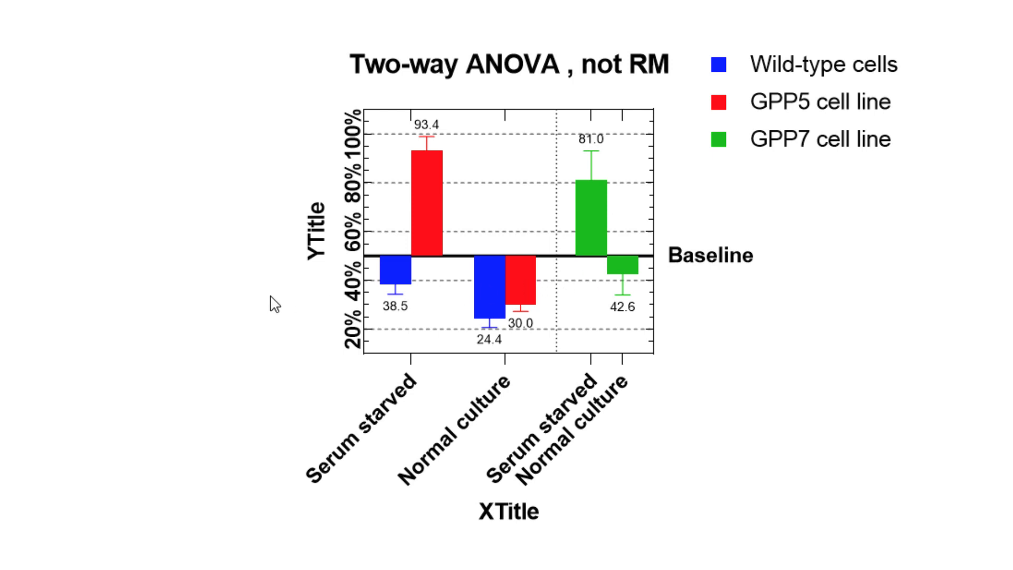
Step: Open the title and font settings for the graph's axes
{"action": "left_click", "coordinate": [366, 195]}
{"action": "double_click", "coordinate": [366, 194]}
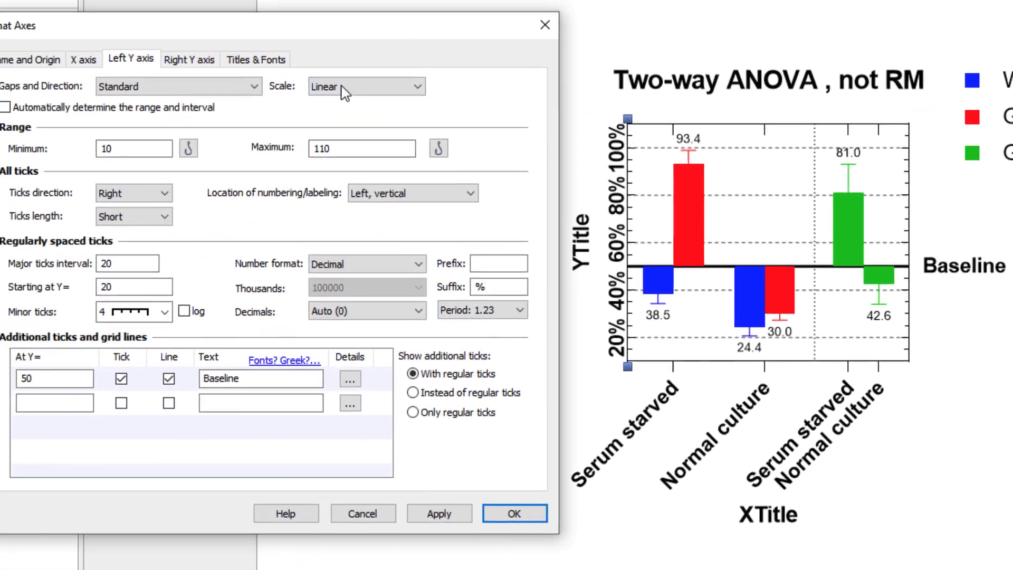
{"action": "left_click", "coordinate": [282, 63]}
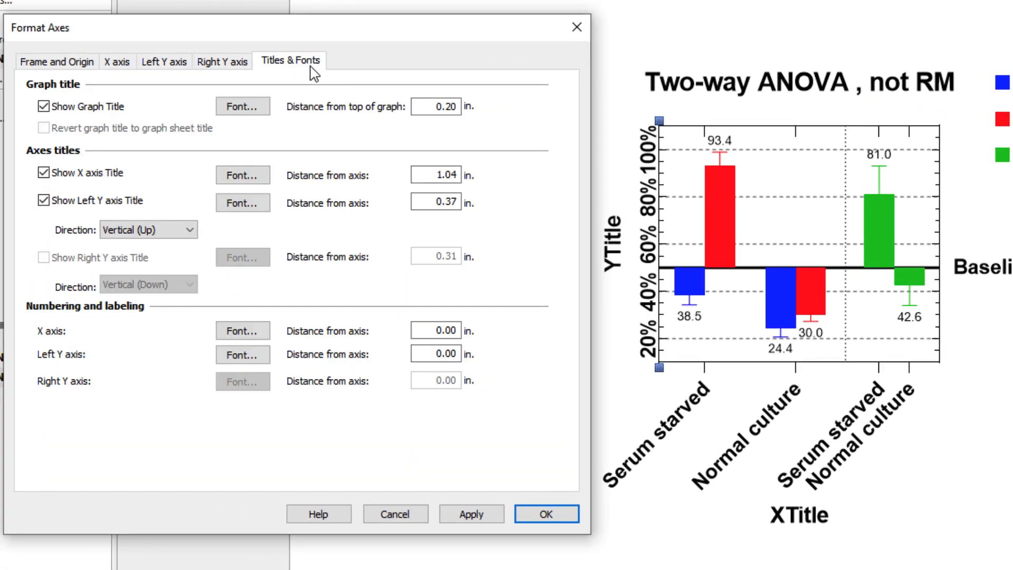